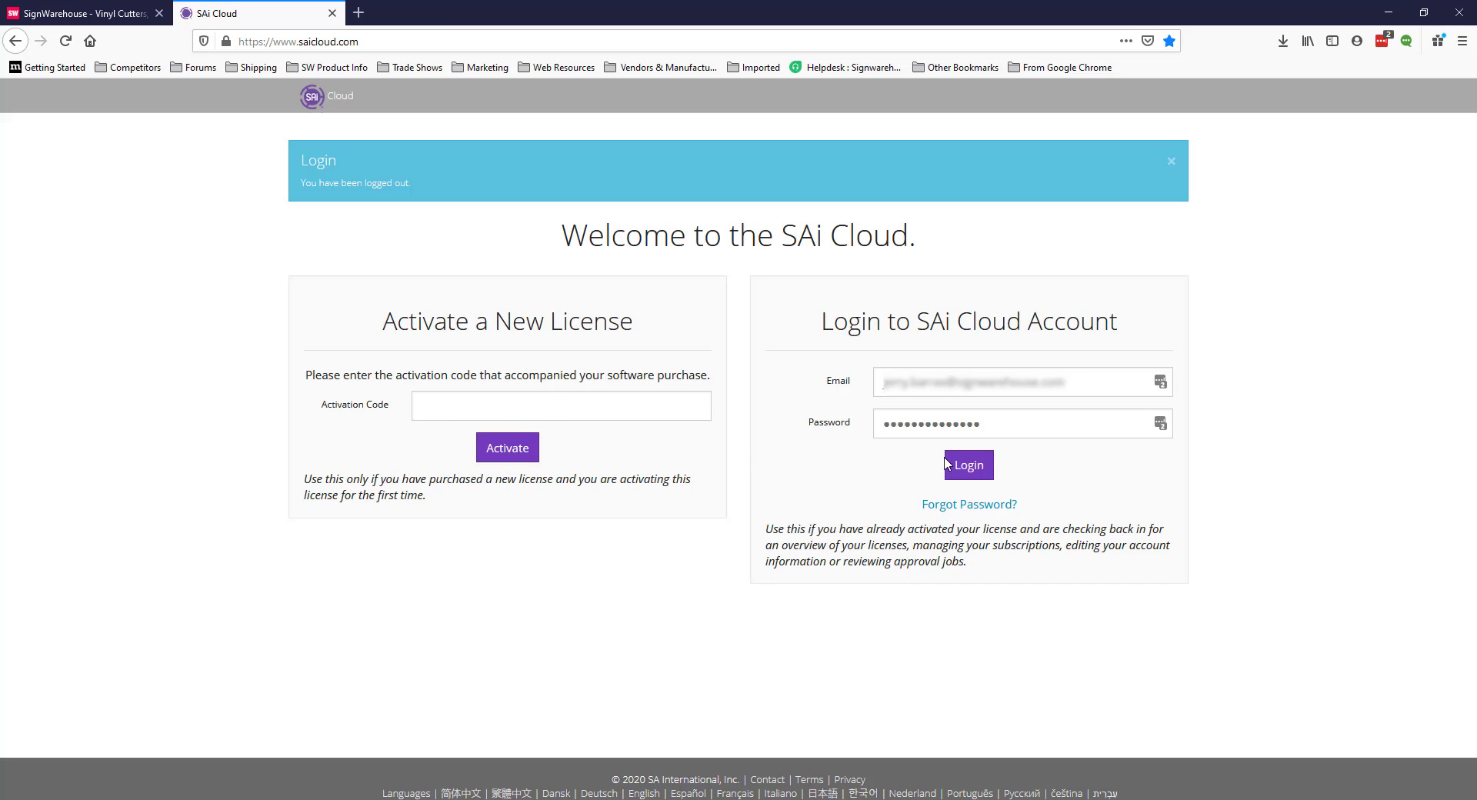
- Sign in to SAi Cloud and start downloading the SignWarehouse VE LXI 19 NFR Beta installer
click(971, 467)
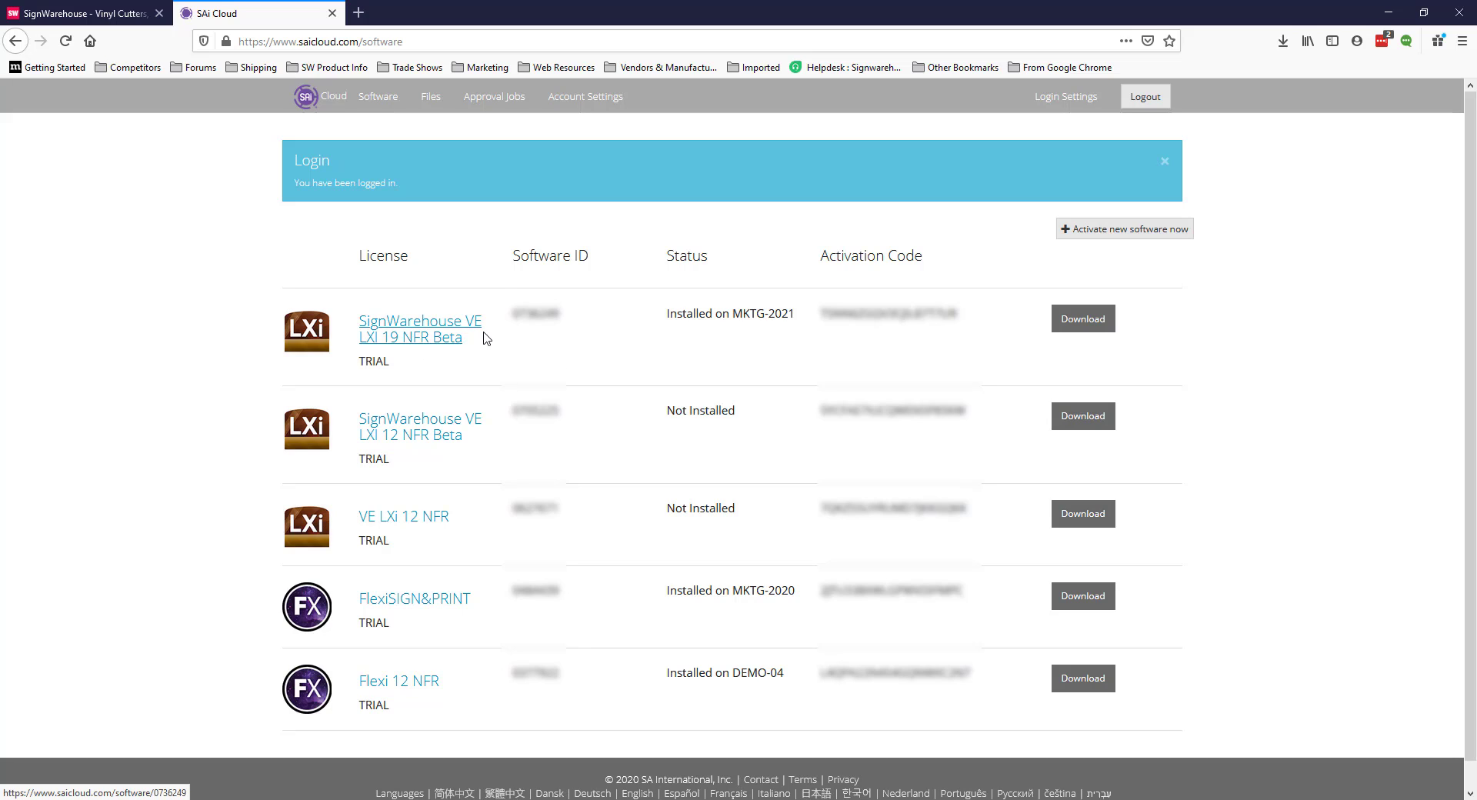
click(1097, 323)
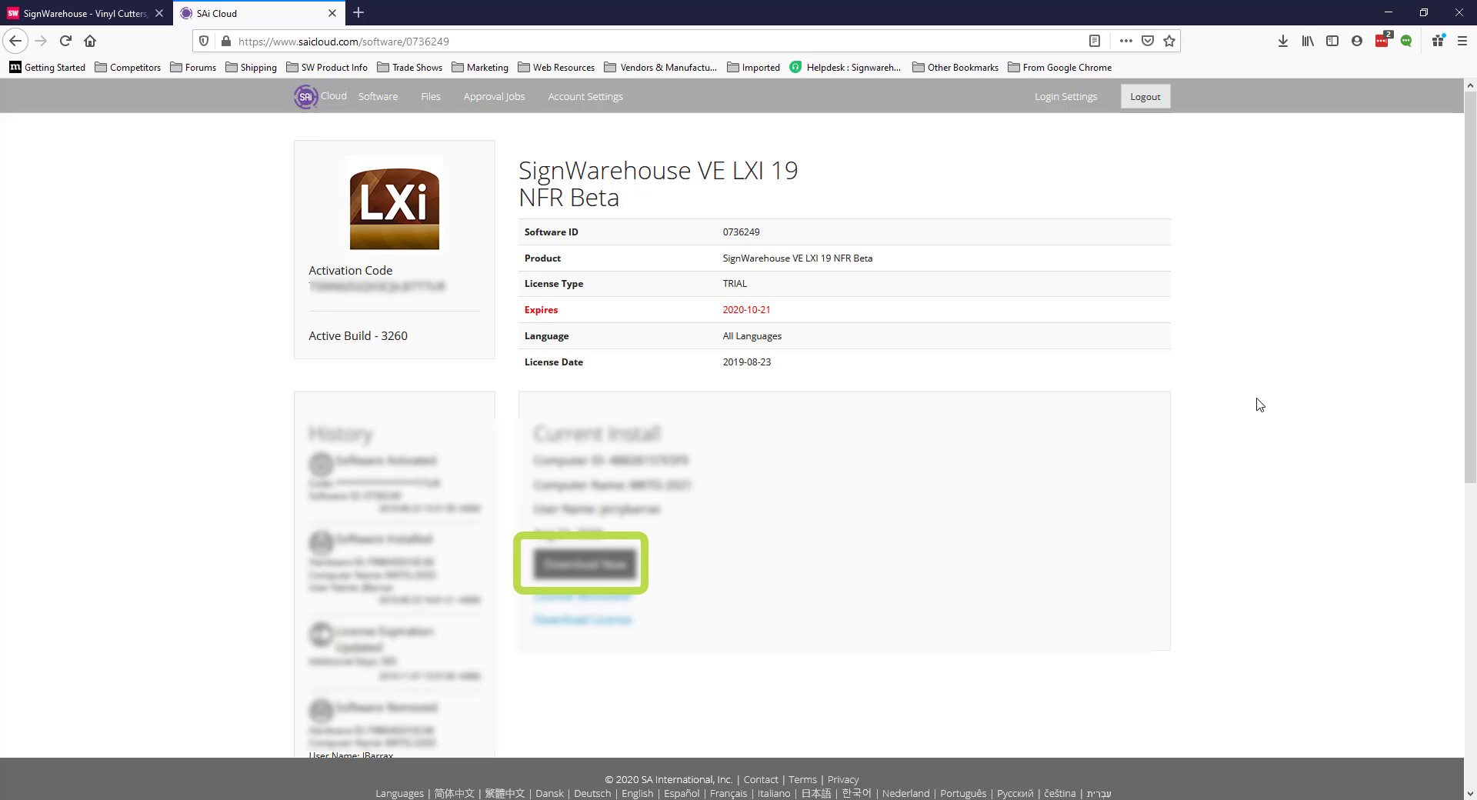
click(595, 577)
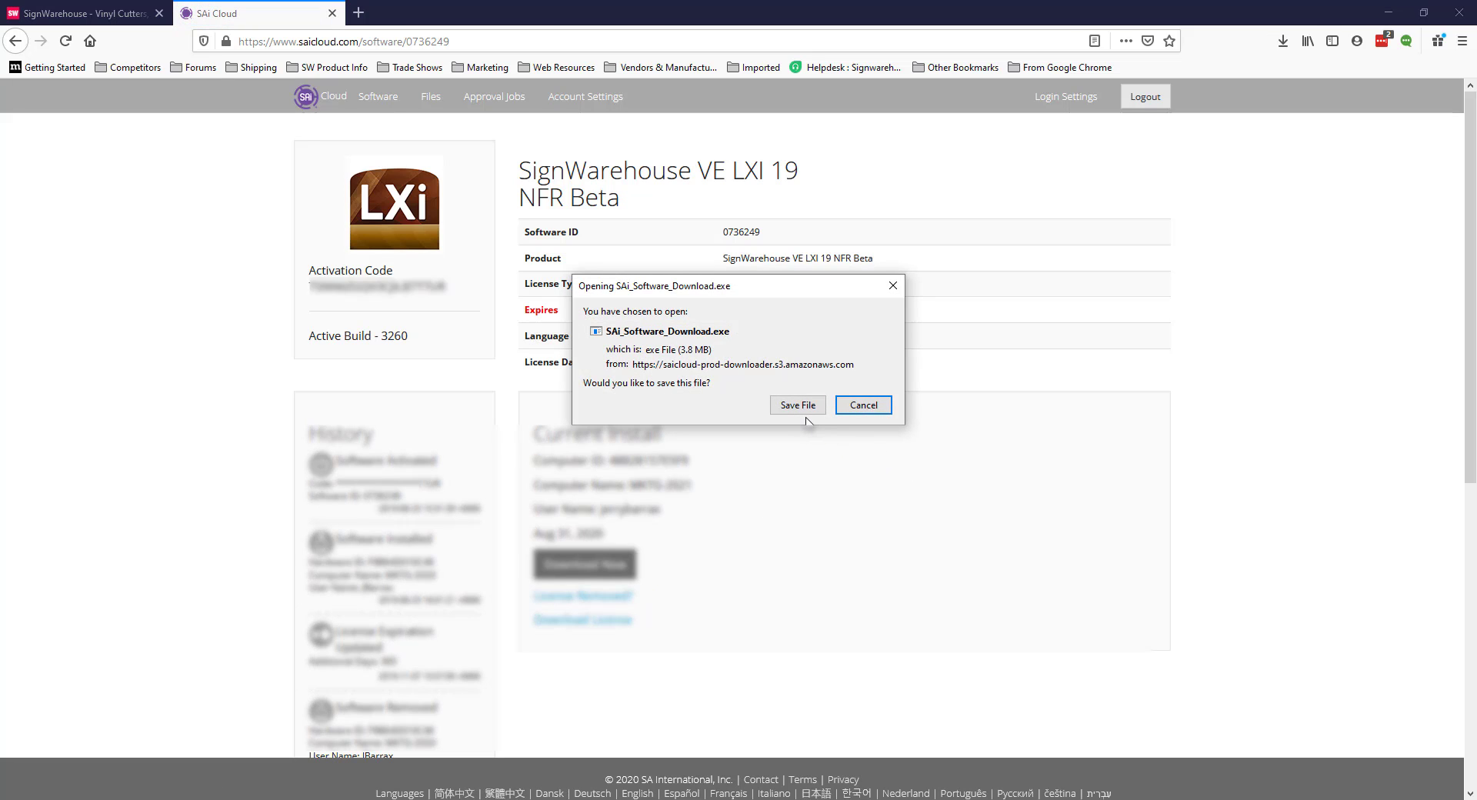
- Save the installer to Downloads, replacing the earlier copy, and highlight the activation code
click(808, 410)
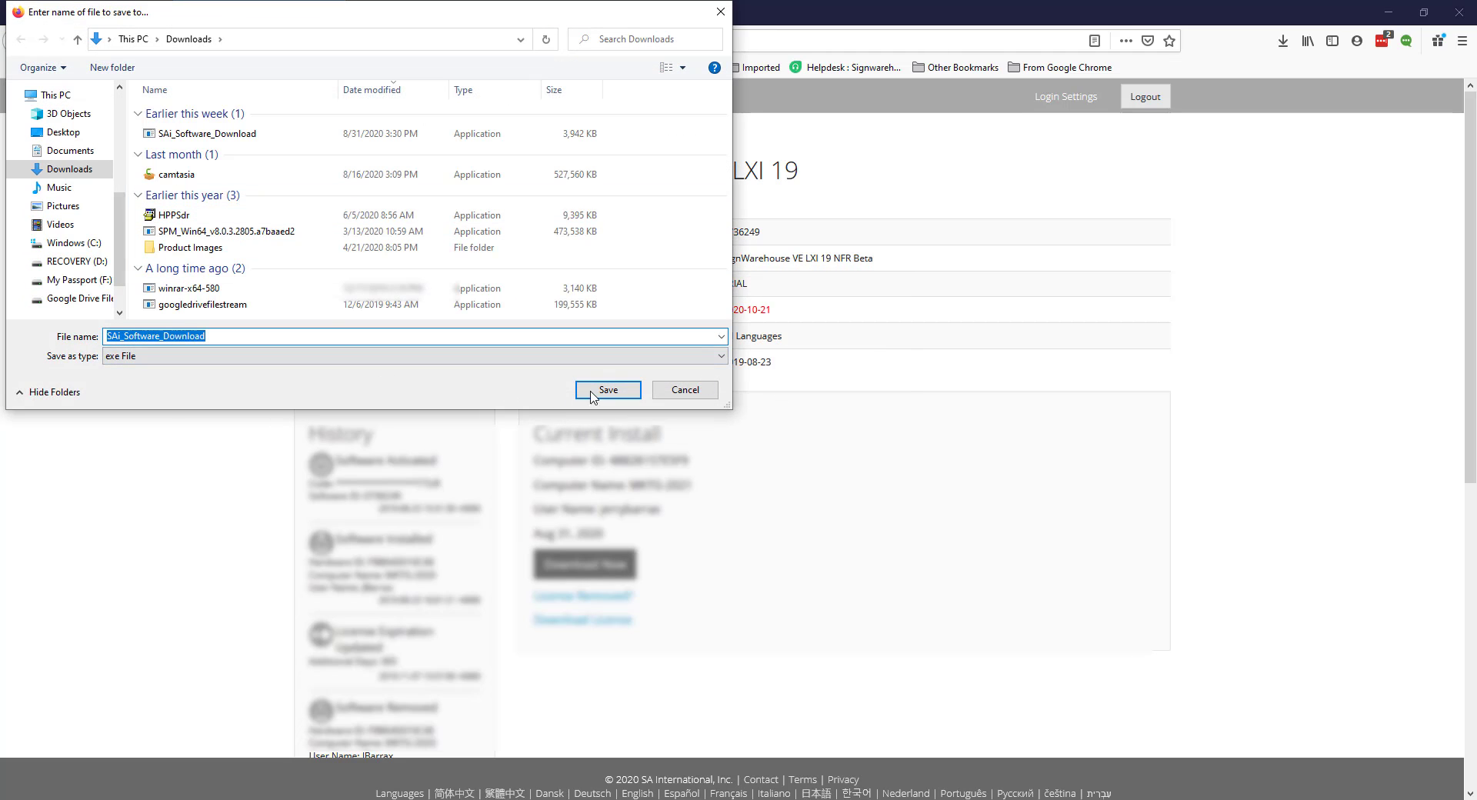
click(603, 392)
click(775, 407)
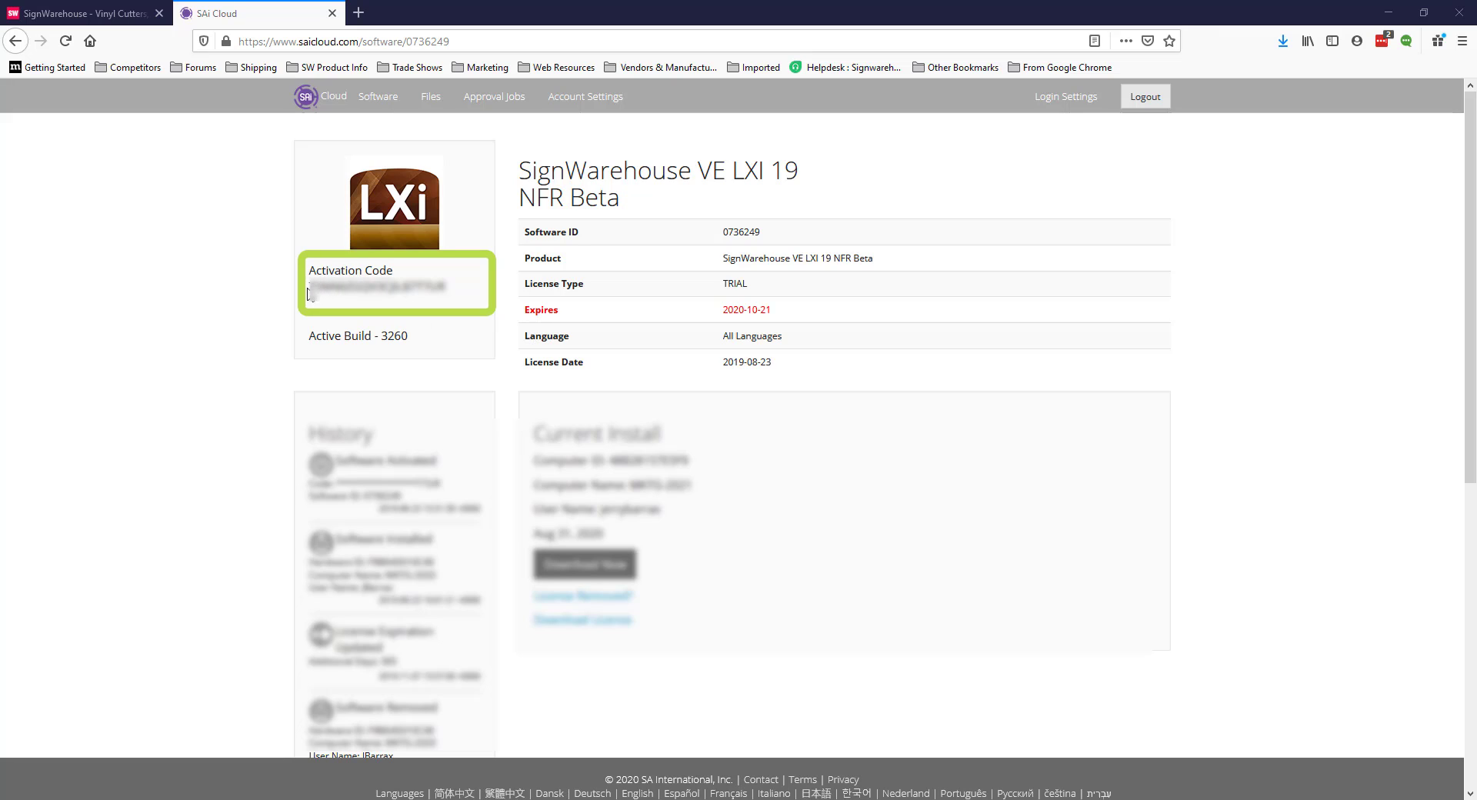
drag(310, 279, 460, 294)
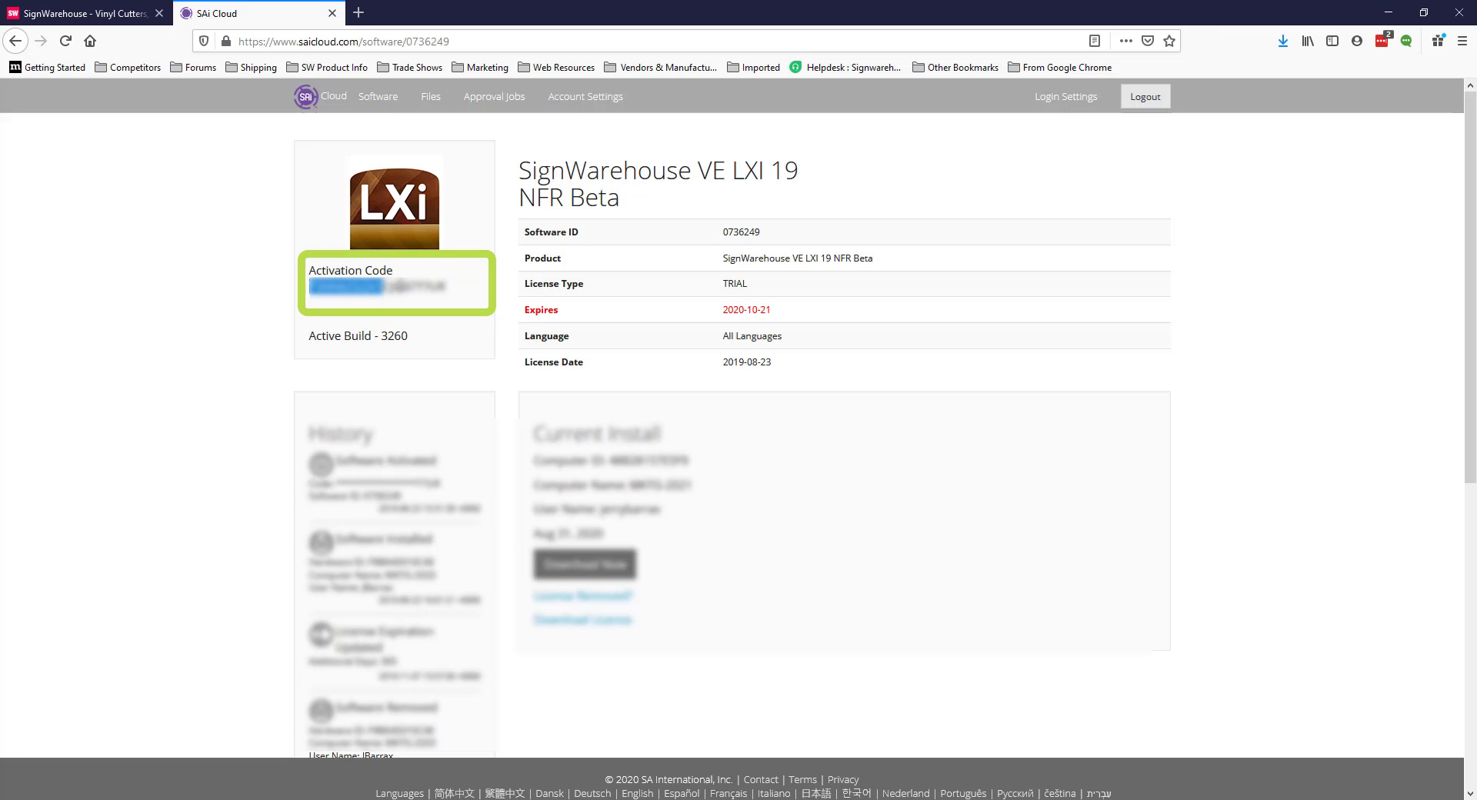
click(460, 294)
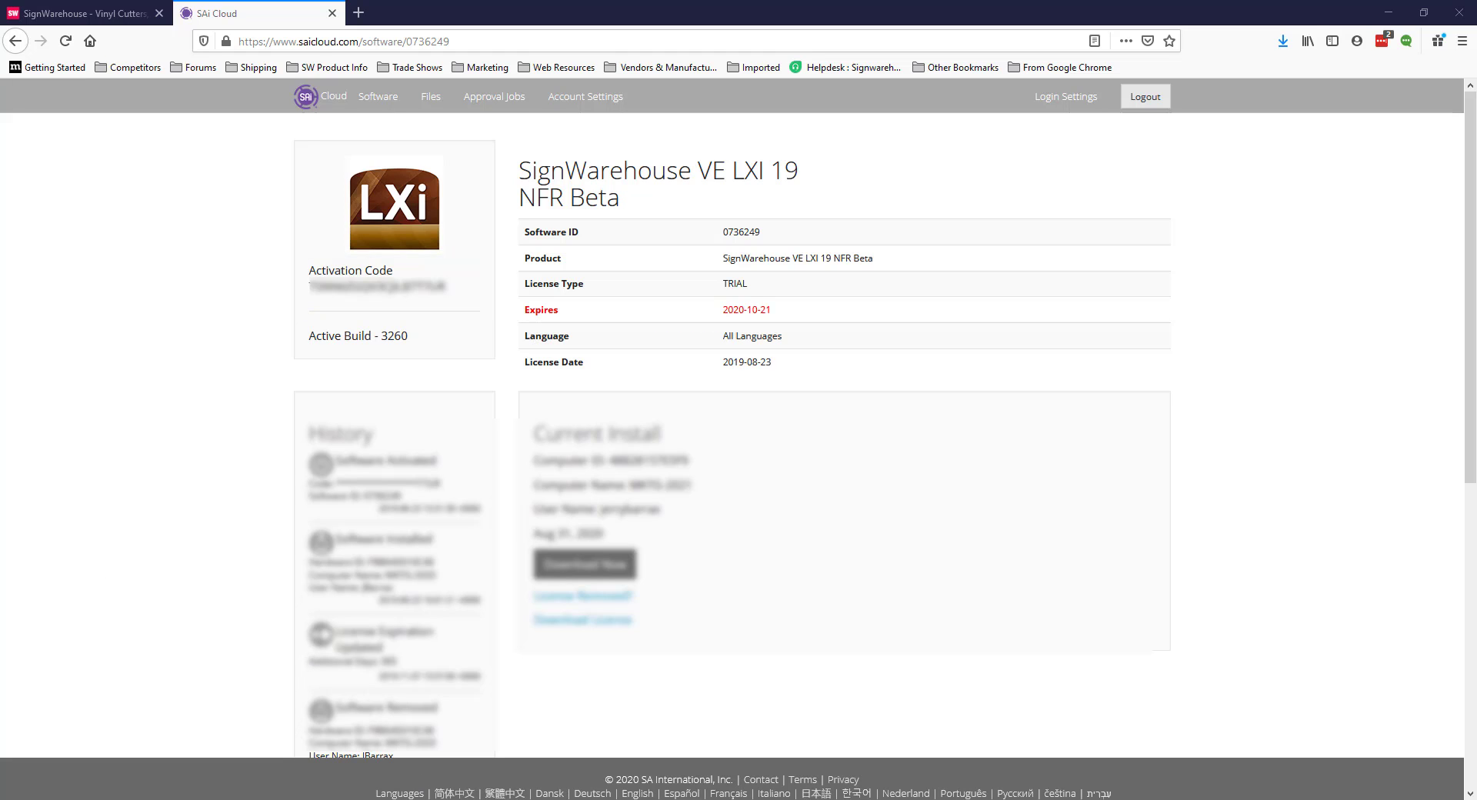
- Run SAi_Software_Download from the Downloads folder in File Explorer
key(super+e)
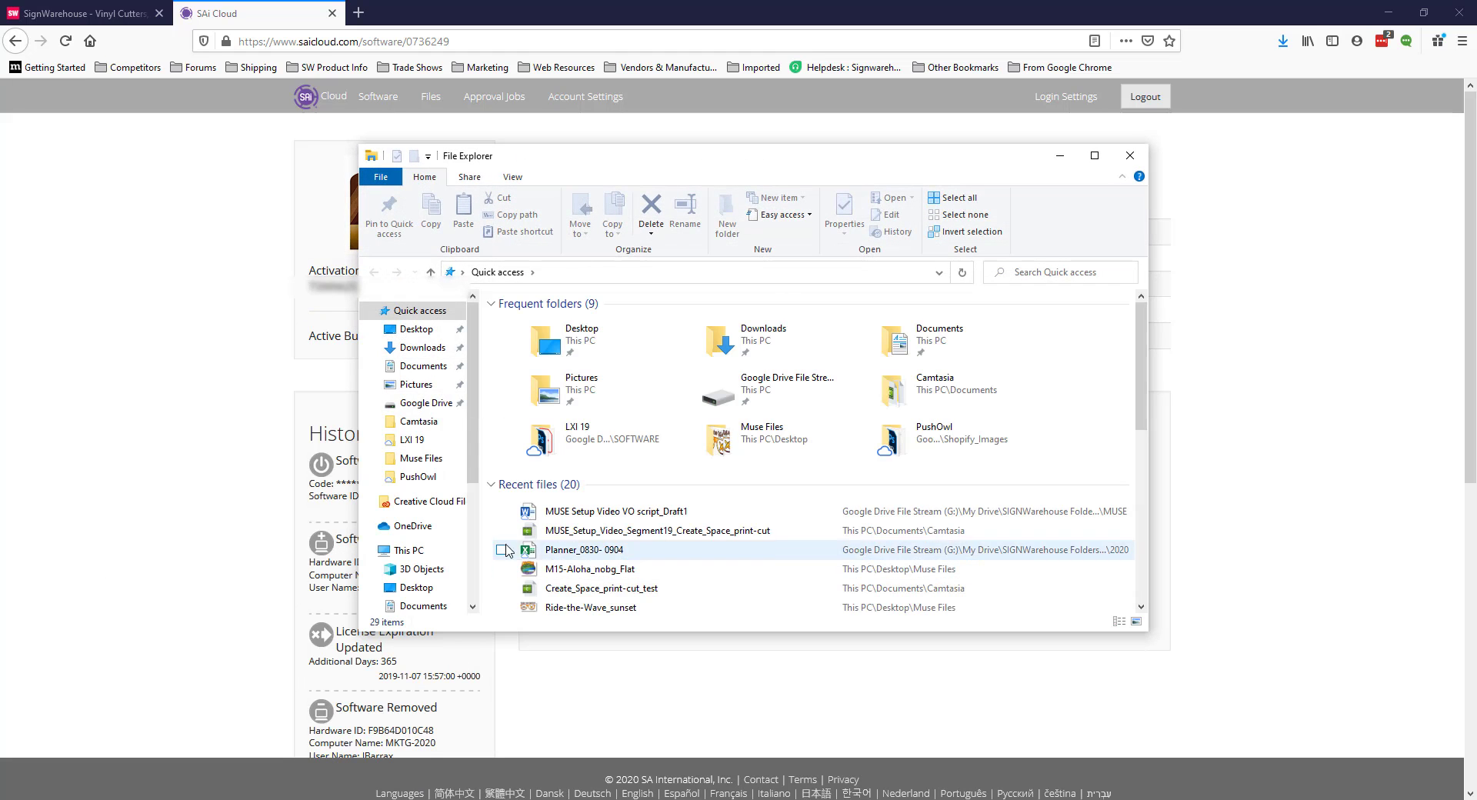
click(424, 366)
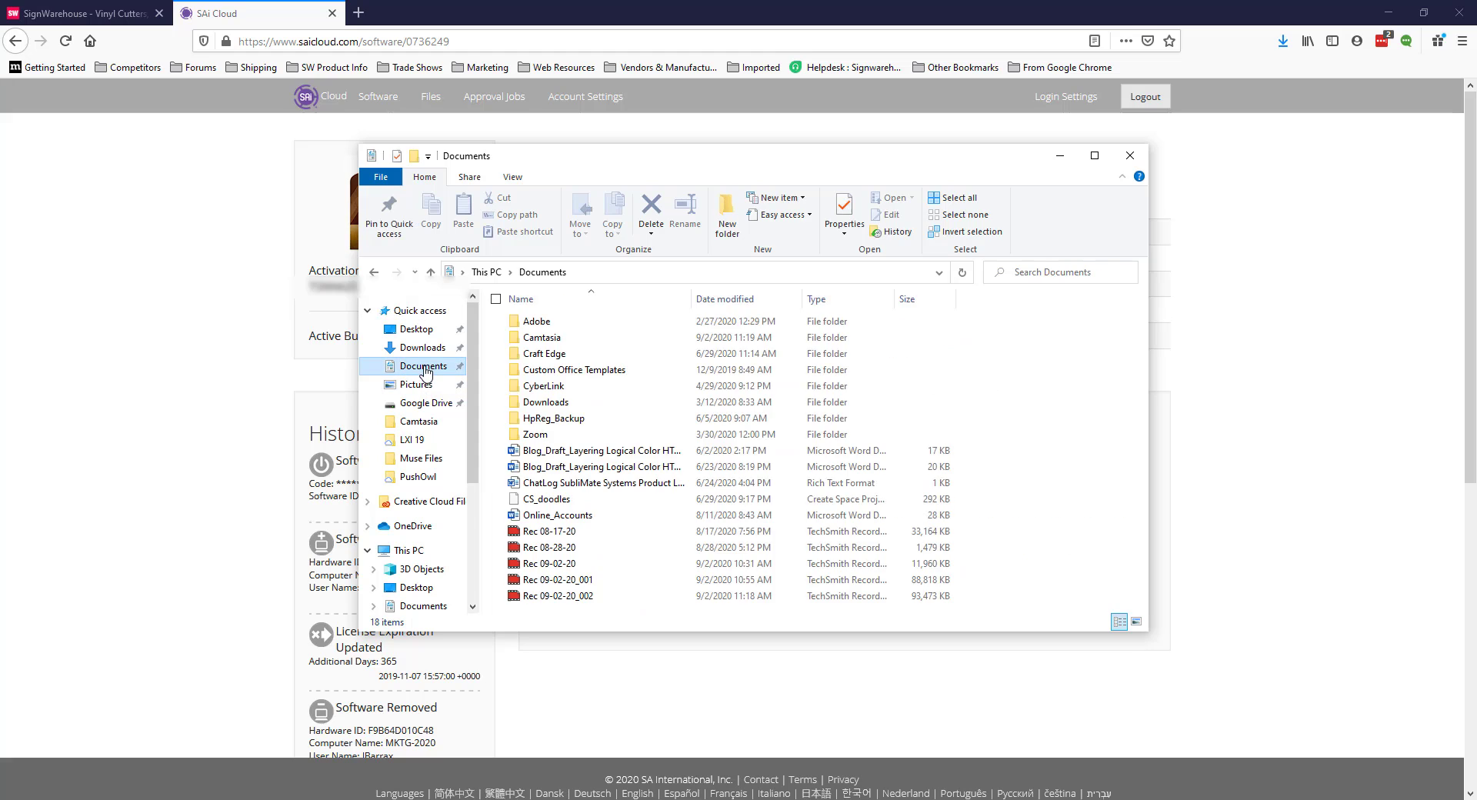
click(546, 344)
click(548, 345)
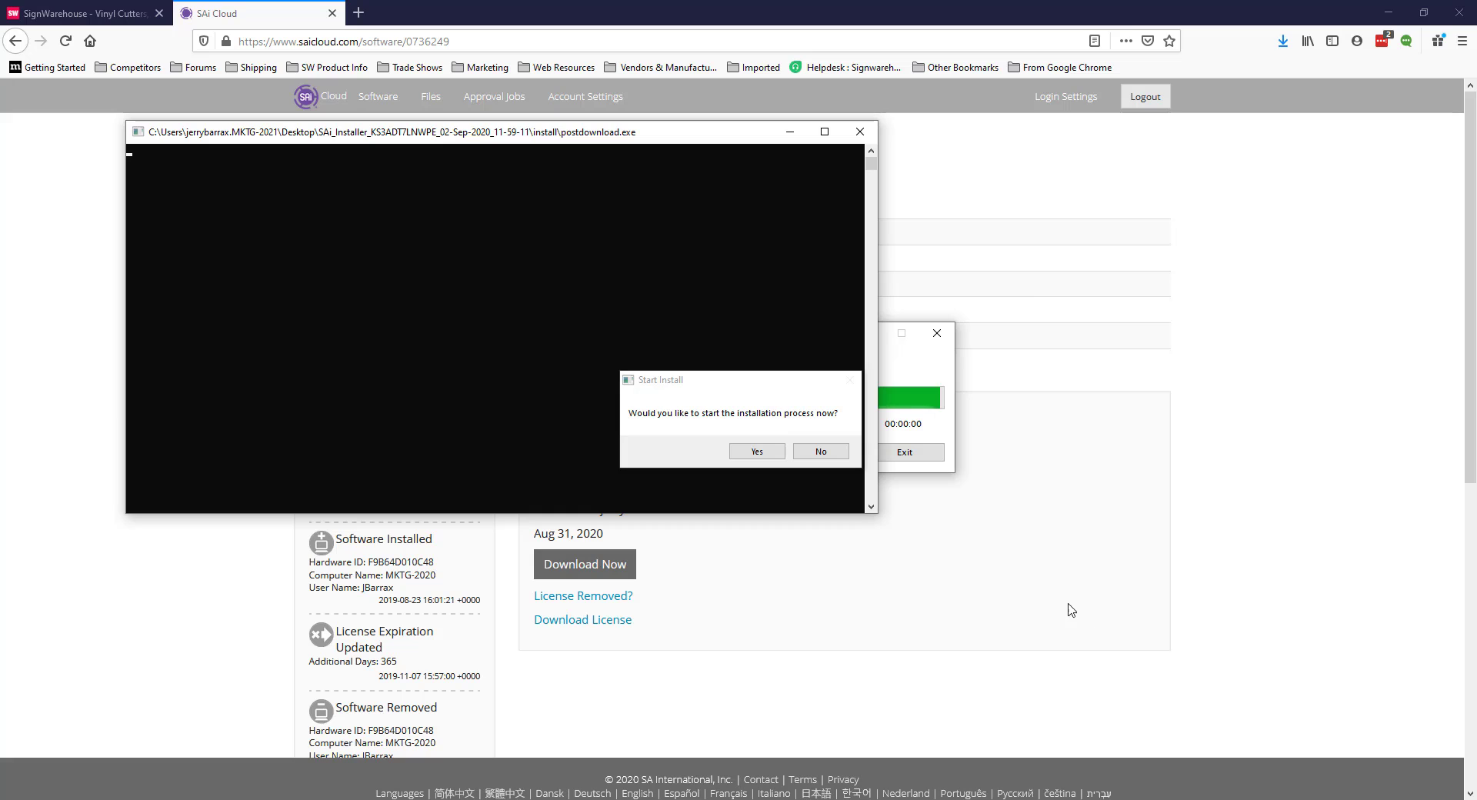
- Start the installation with English as the setup language and accept the license terms
click(768, 454)
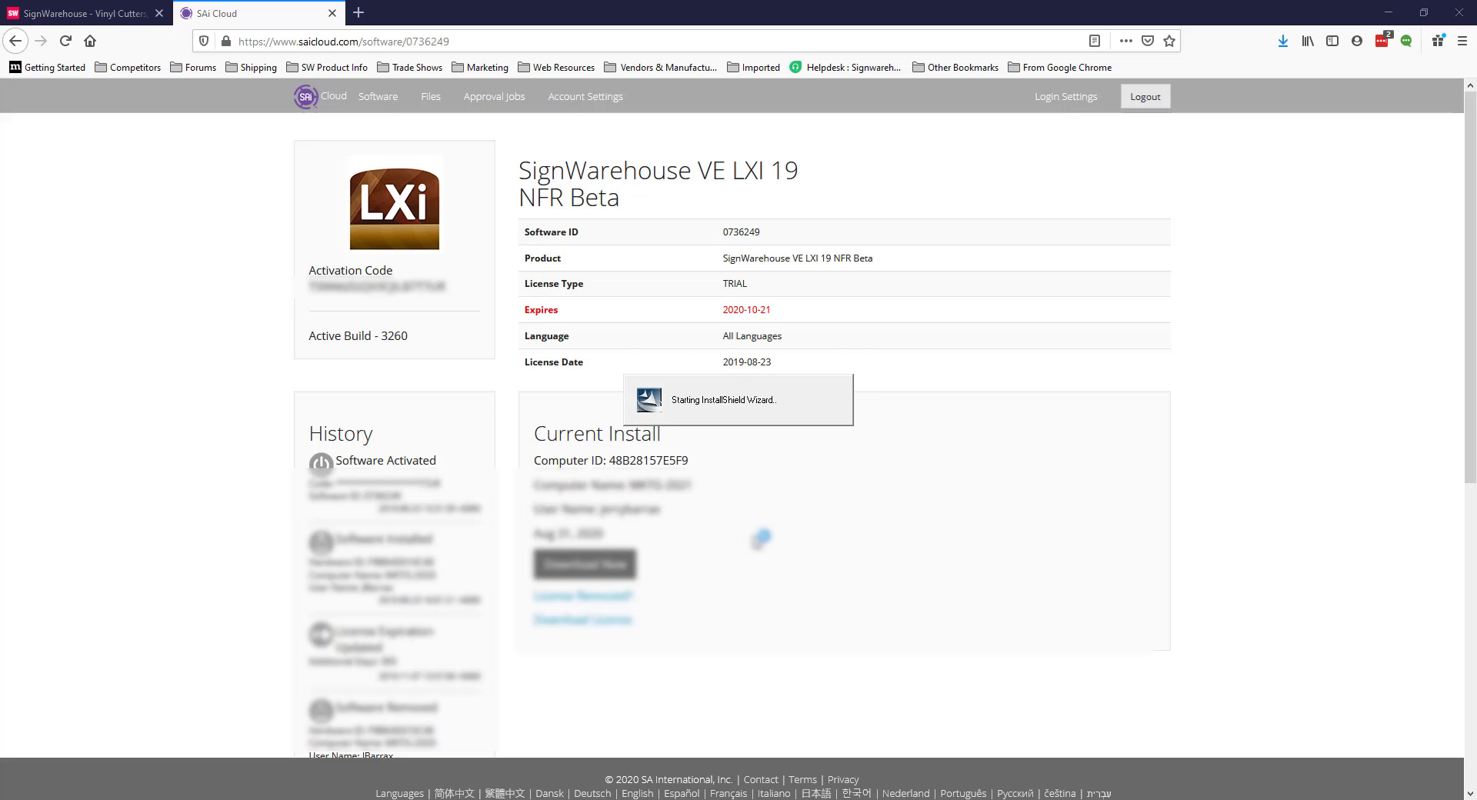
click(835, 419)
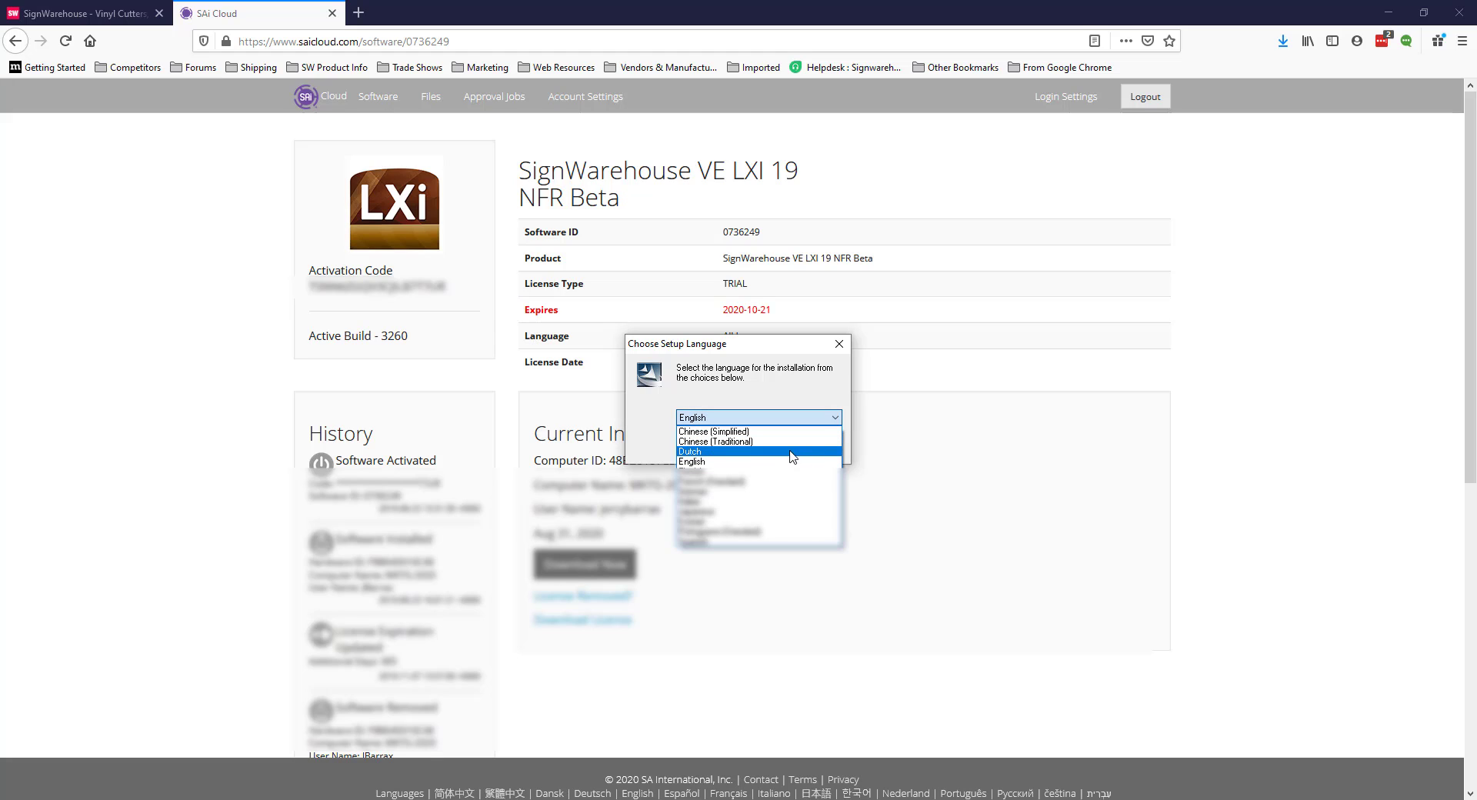
click(759, 423)
click(754, 448)
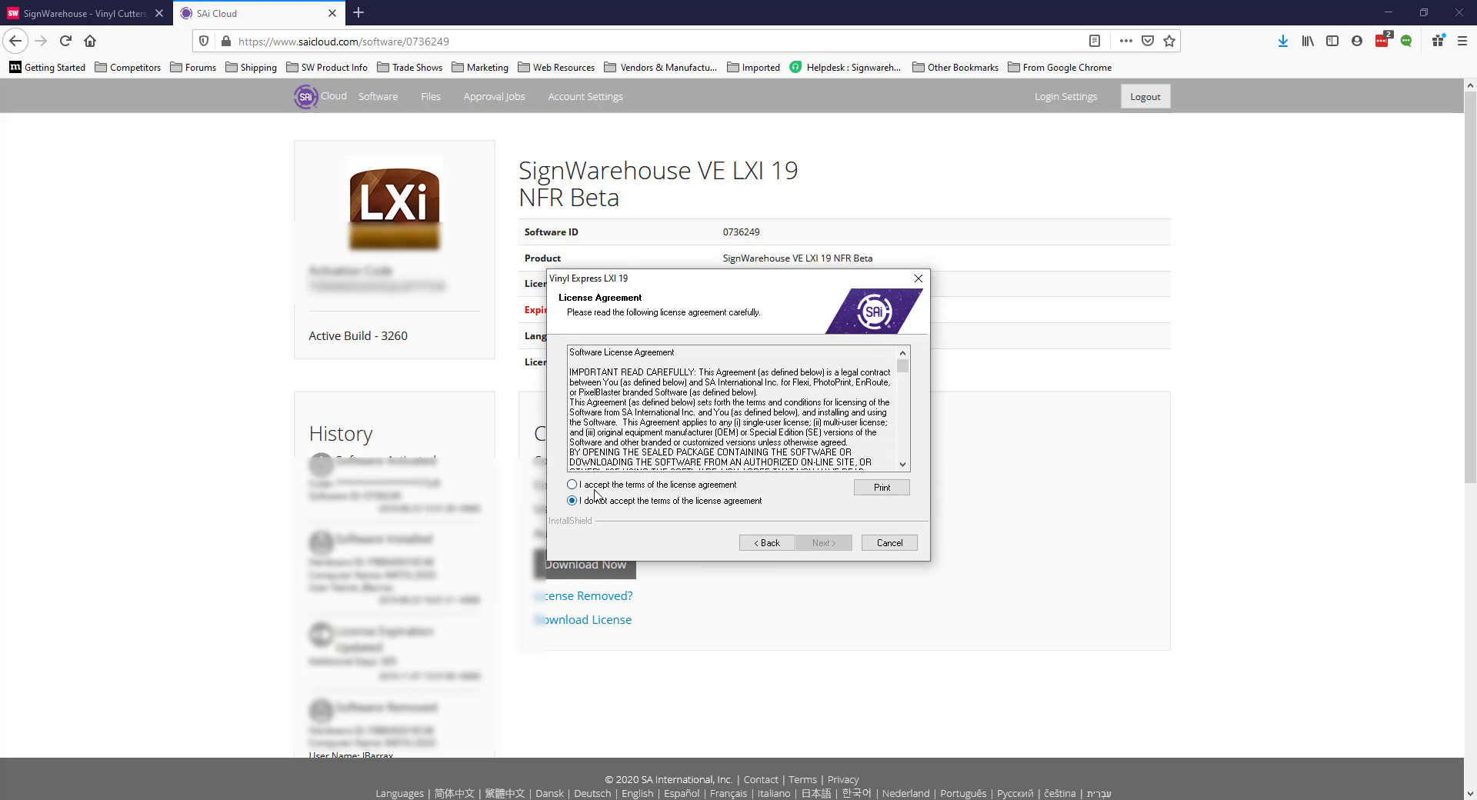
click(573, 486)
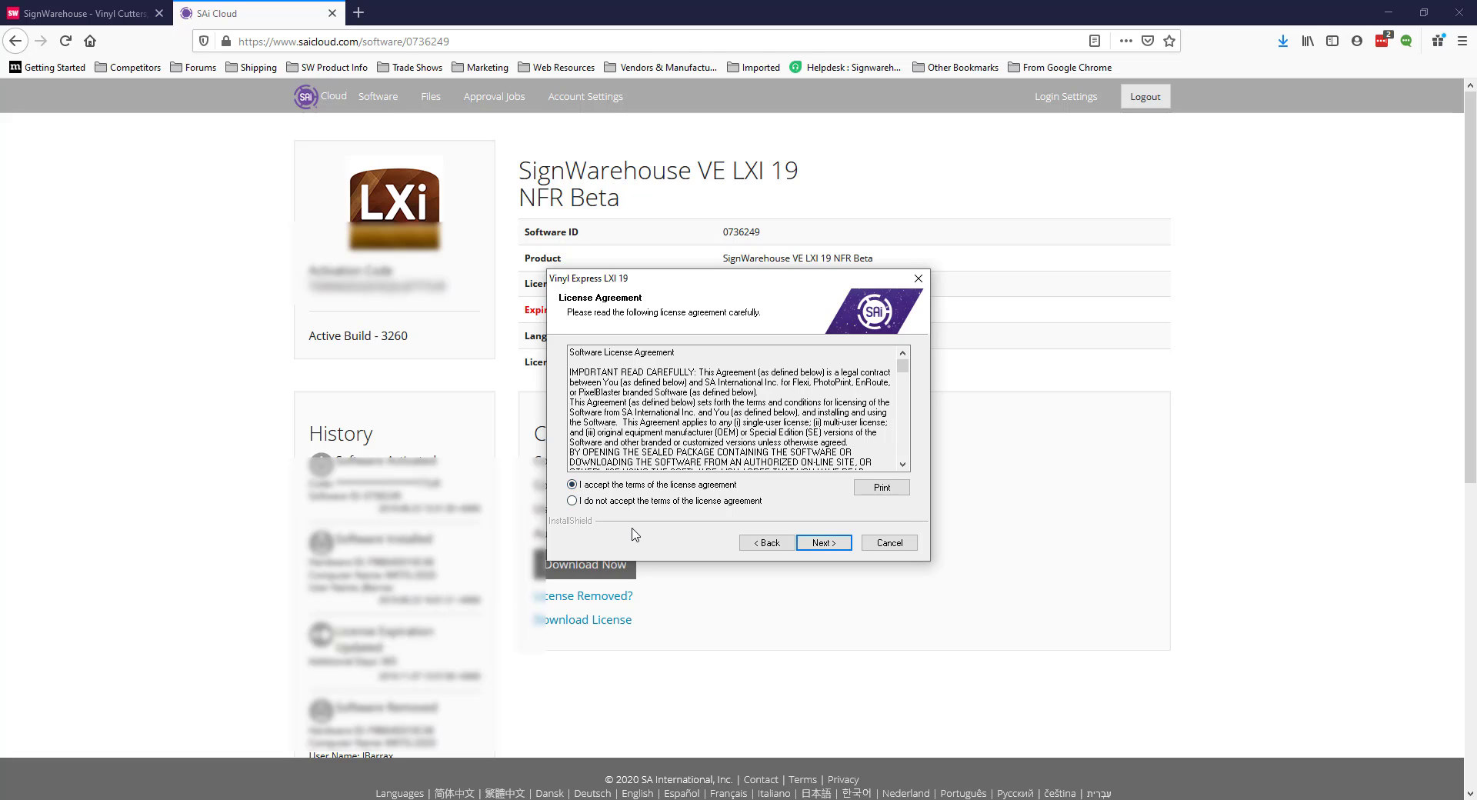
click(823, 543)
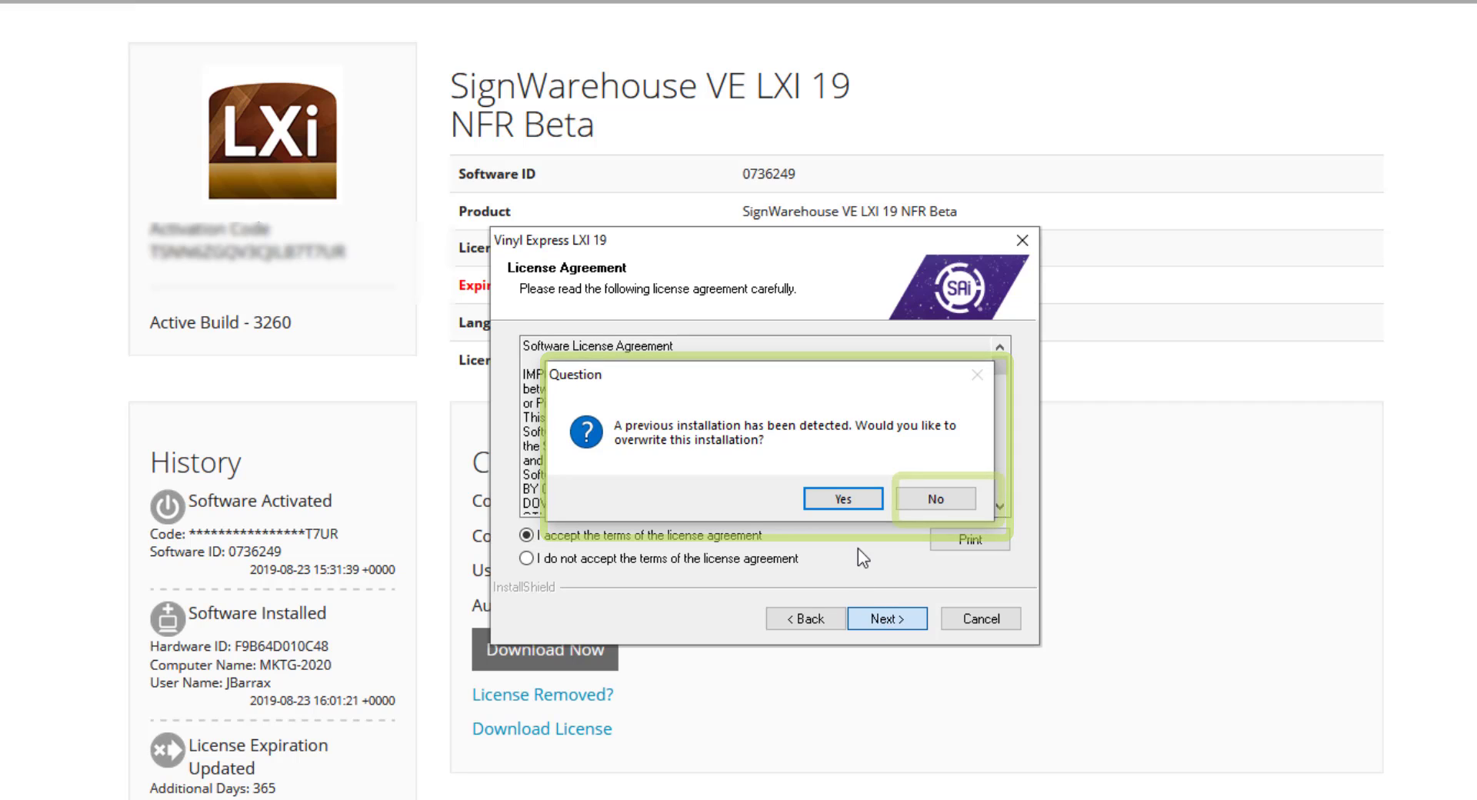
- Decline overwriting and change the install folder to Vinyl Express LXI 19beta0902
click(933, 501)
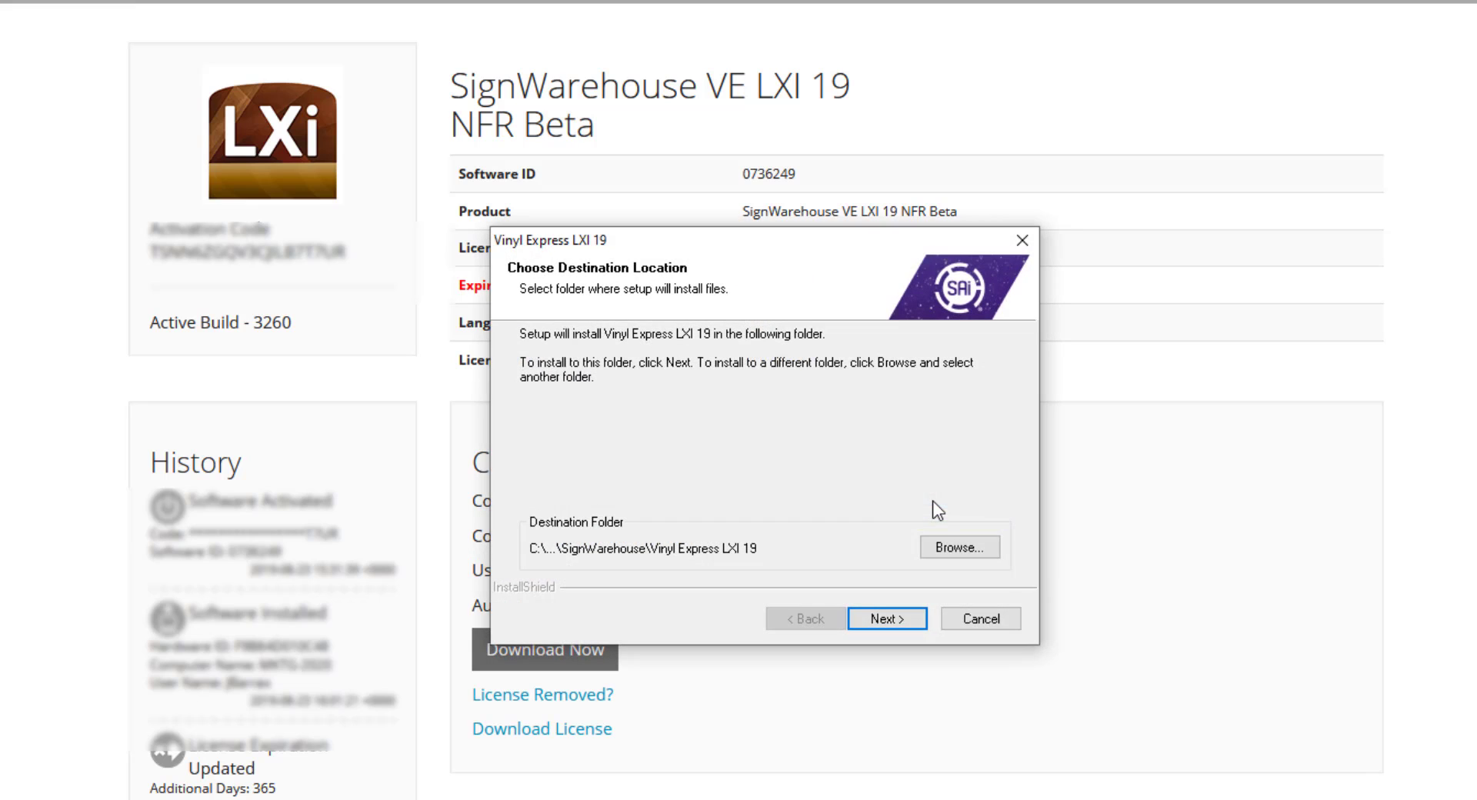
click(973, 560)
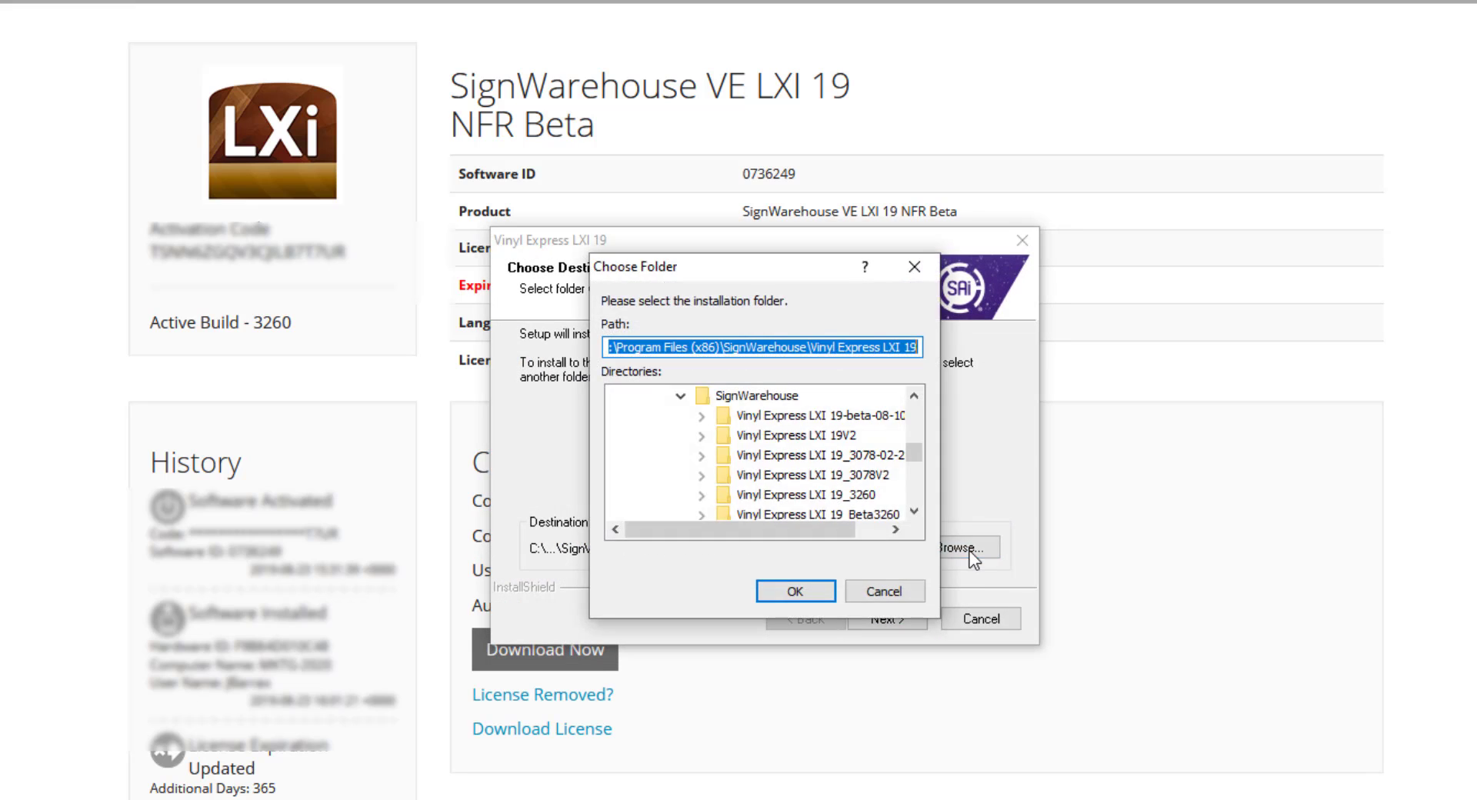
click(909, 347)
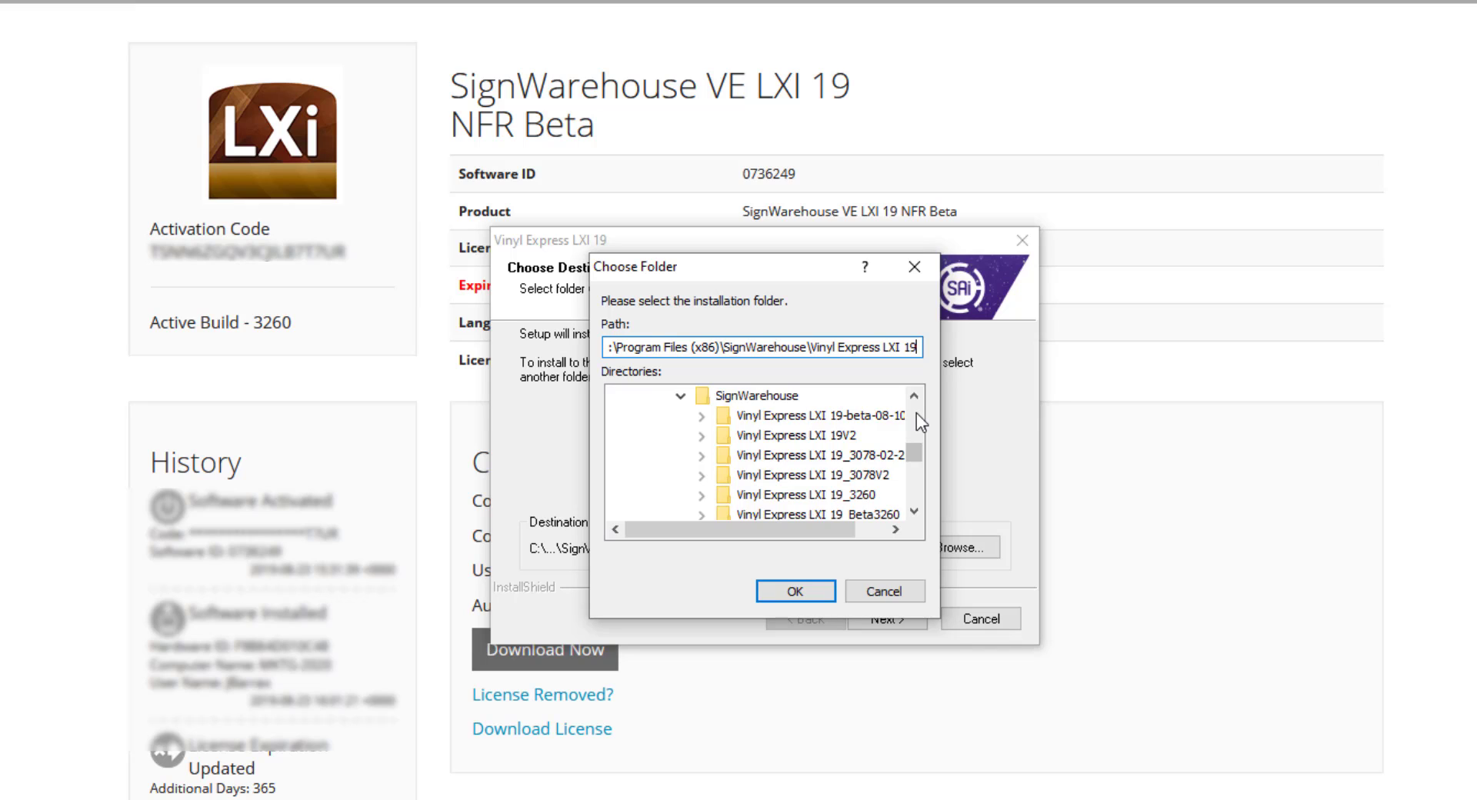
text(beta0902)
click(794, 599)
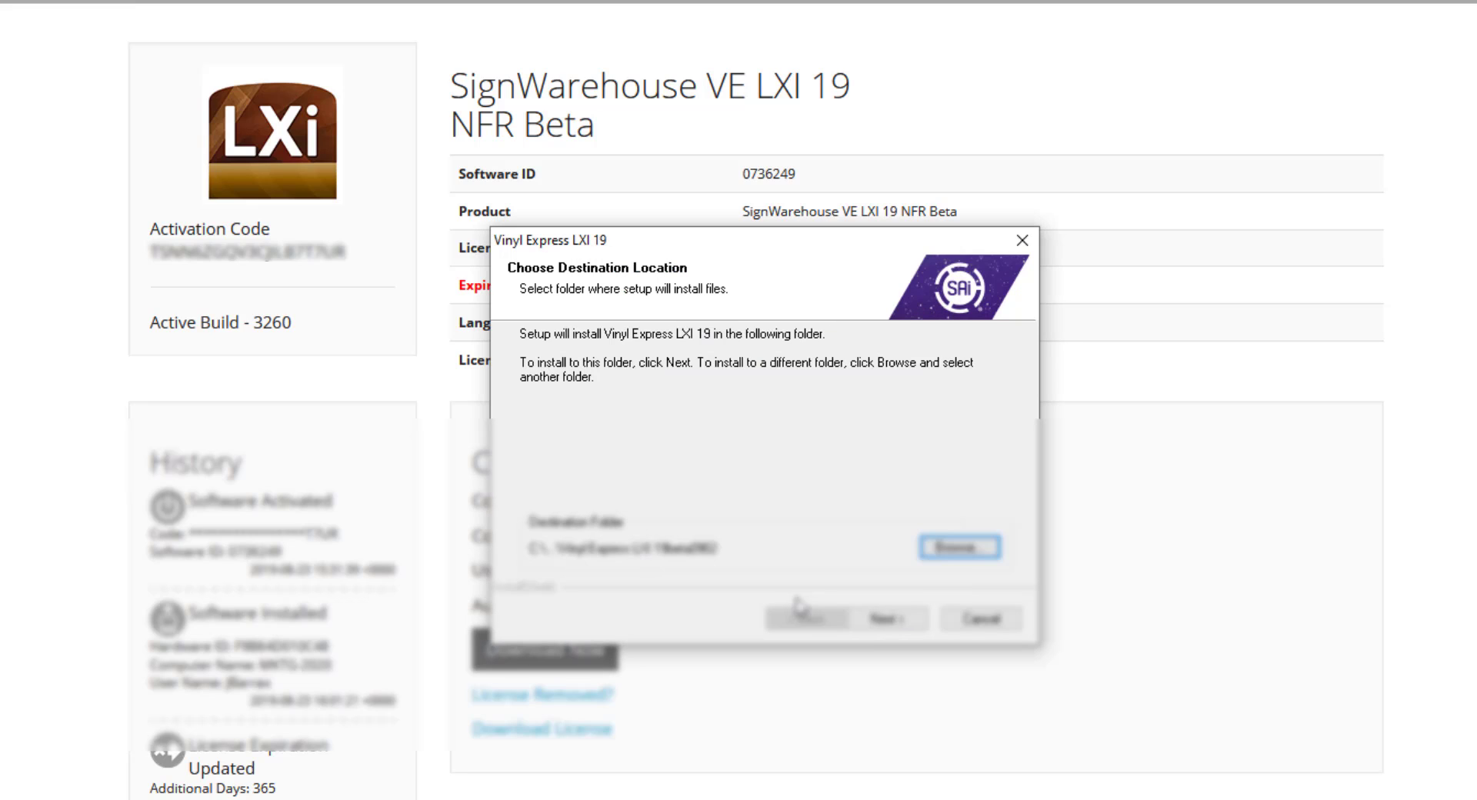
- Keep the default features and program folder, begin installing, and select the activation code
click(905, 625)
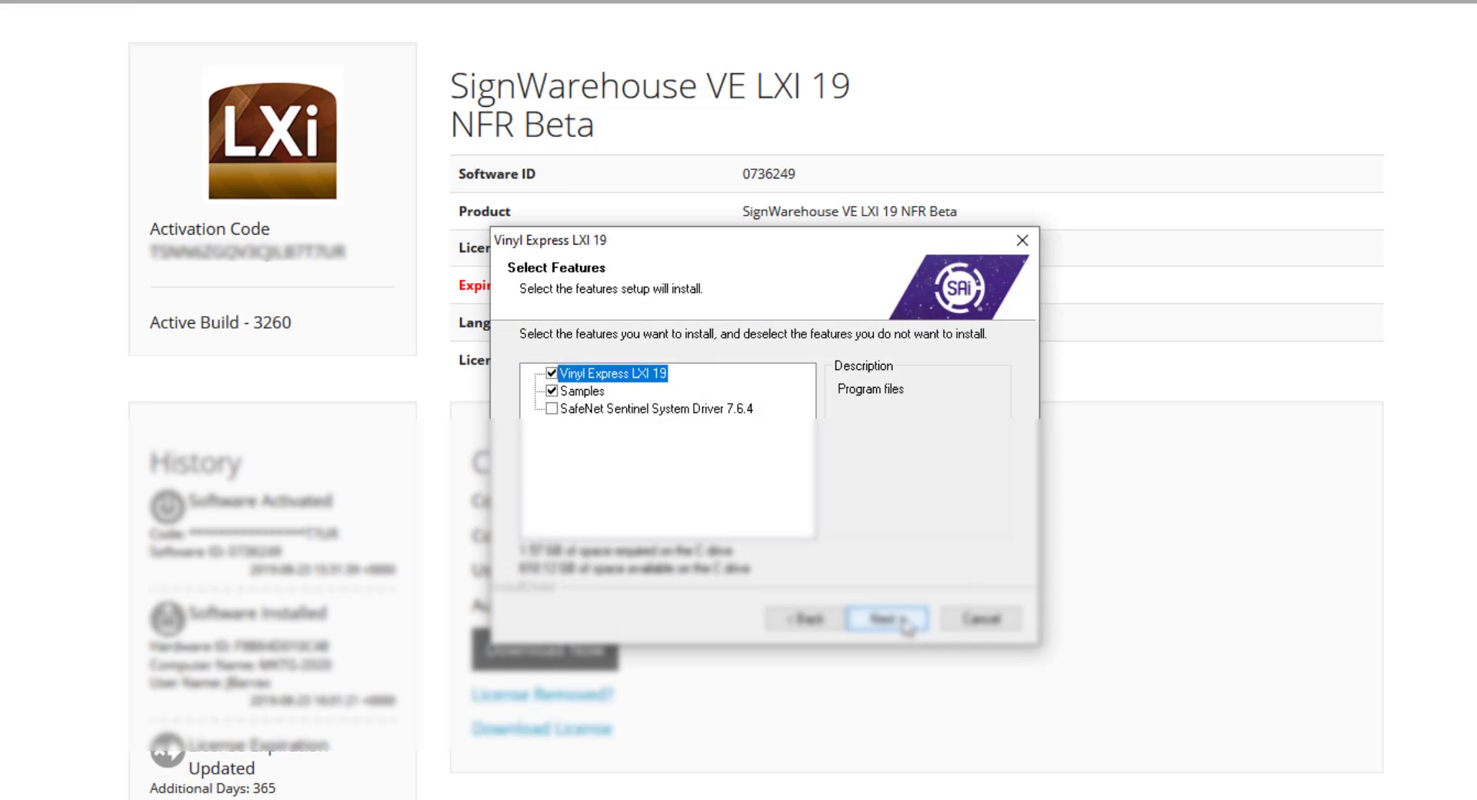
click(900, 627)
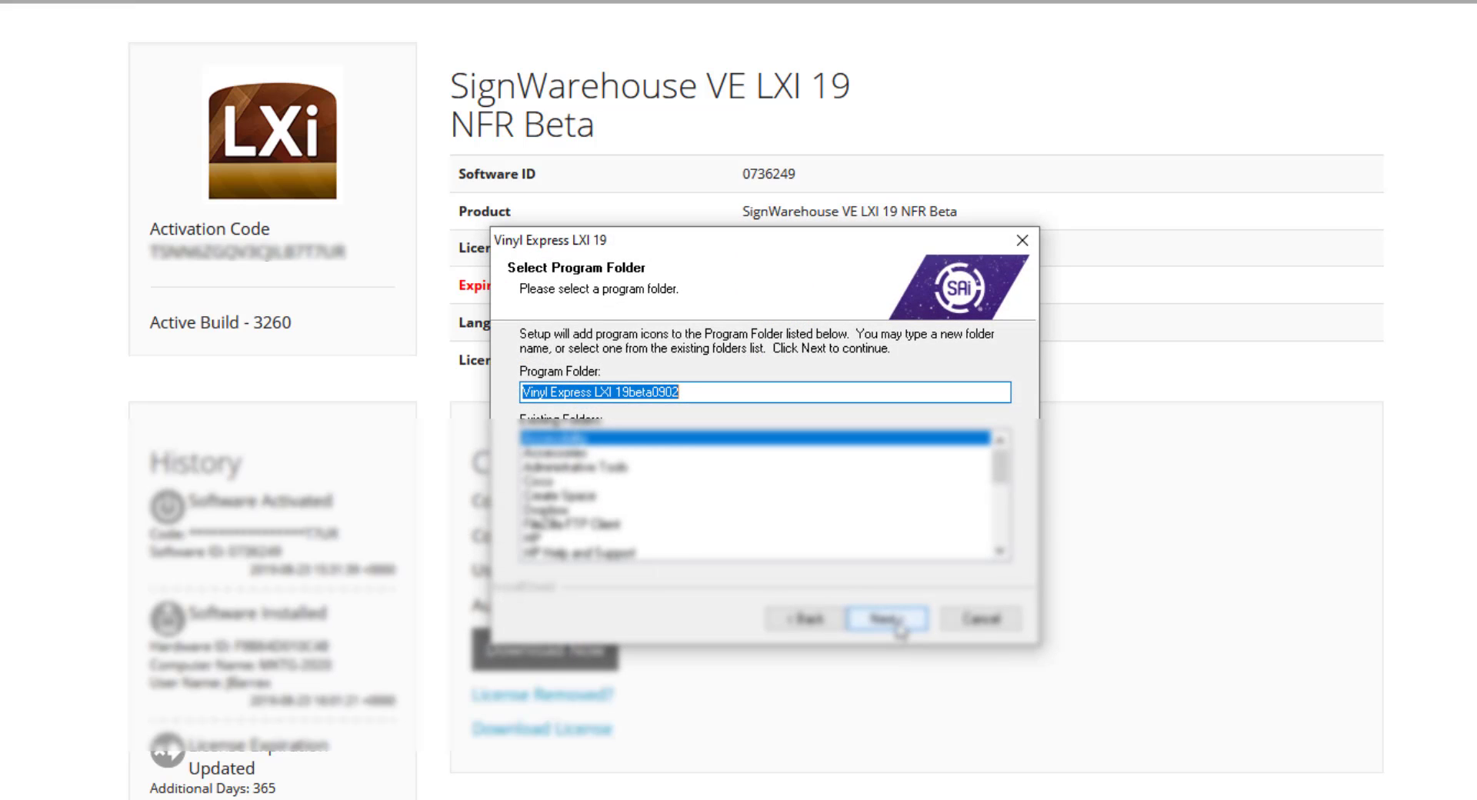
click(887, 619)
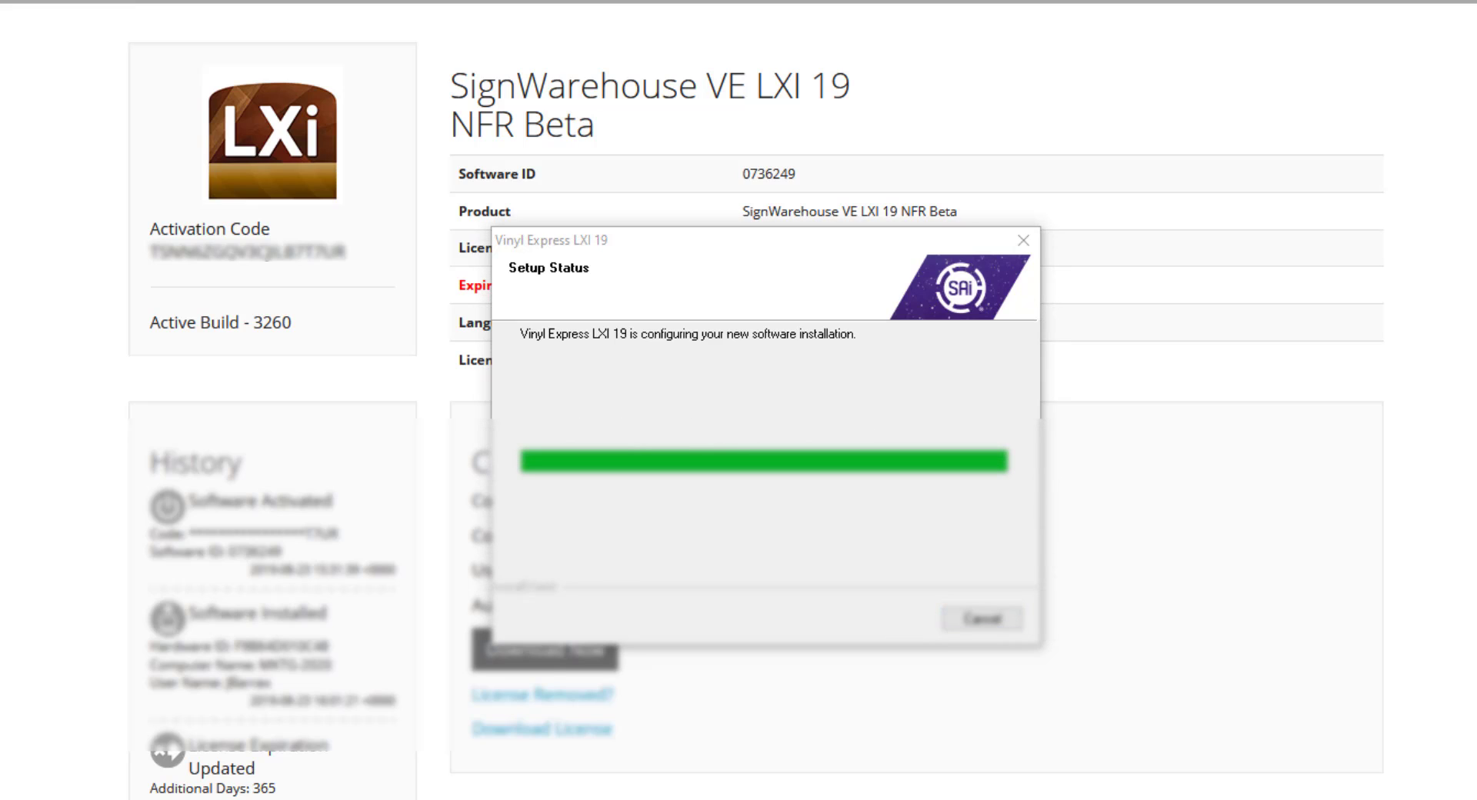
drag(346, 252, 179, 265)
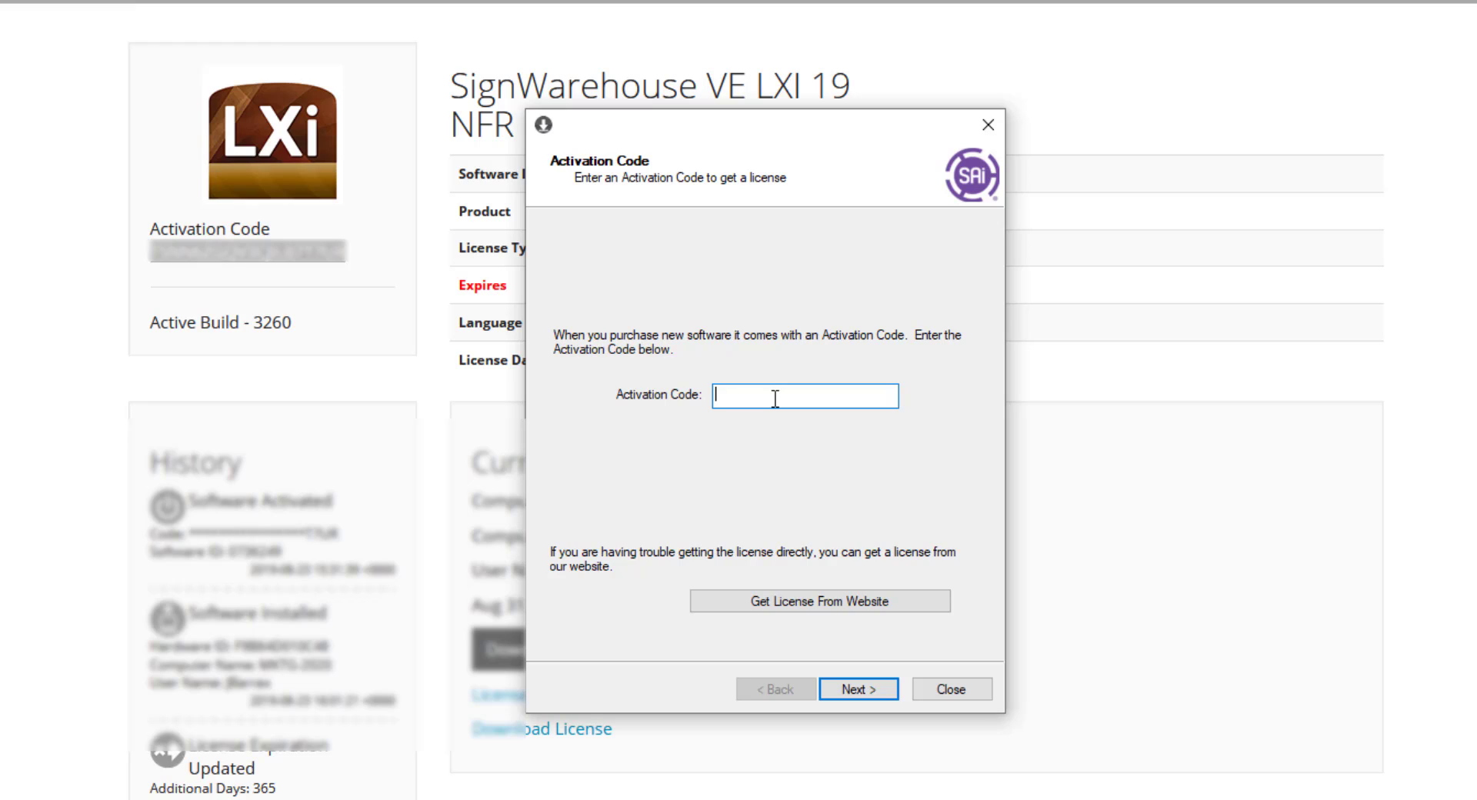
- Paste the activation code from SAi Cloud and submit it to complete licensing
key(ctrl+v)
key(ctrl+v)
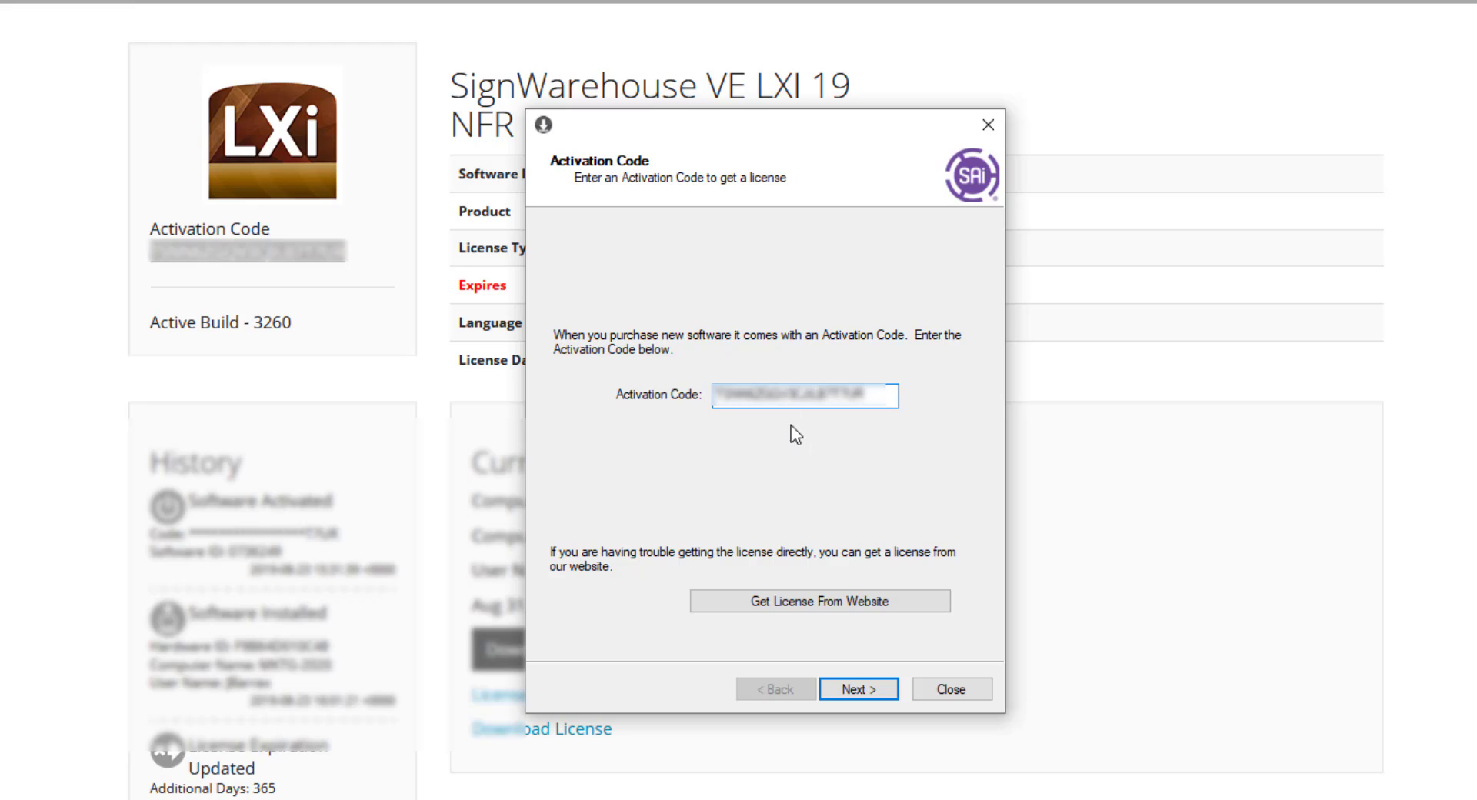
click(866, 693)
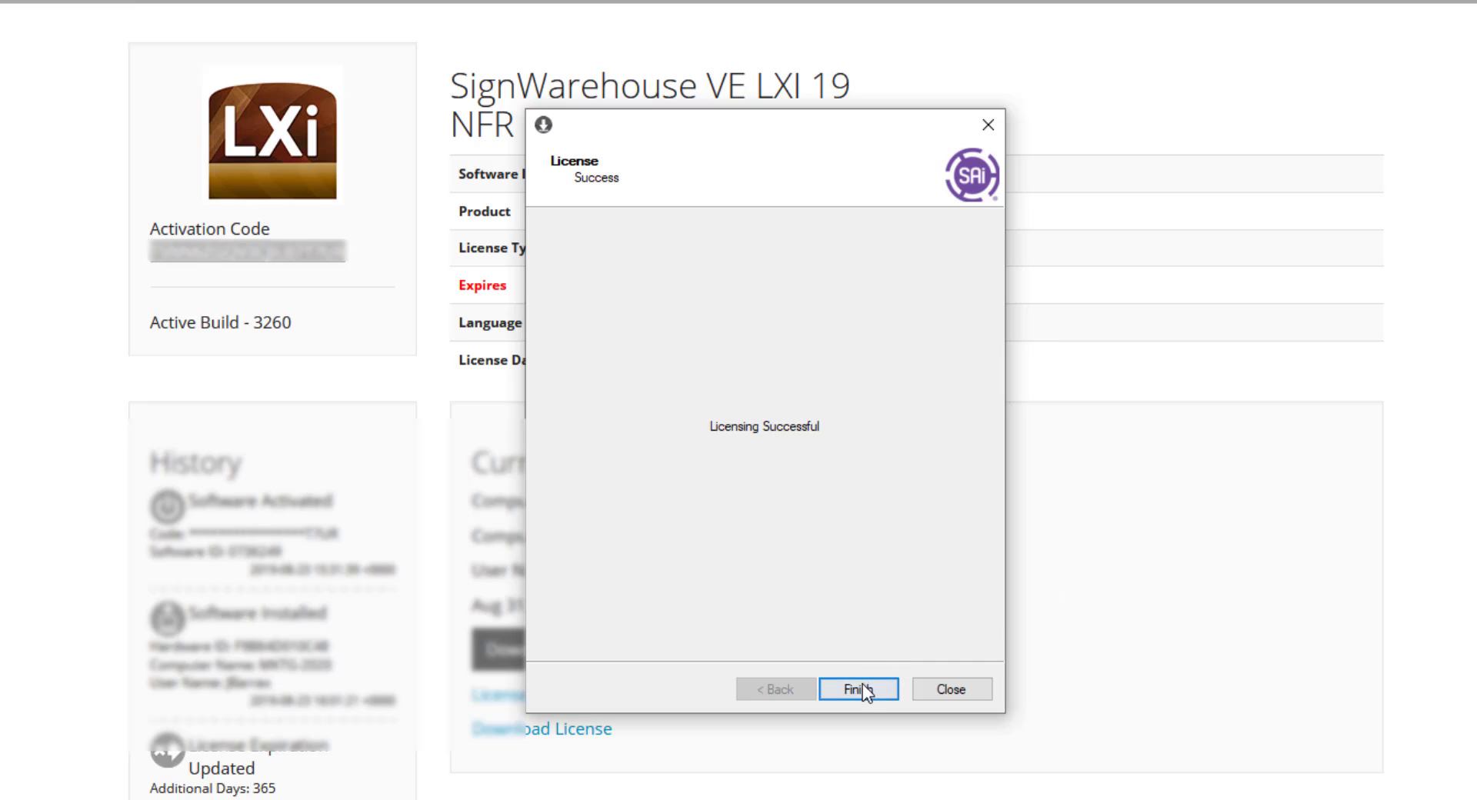
click(860, 686)
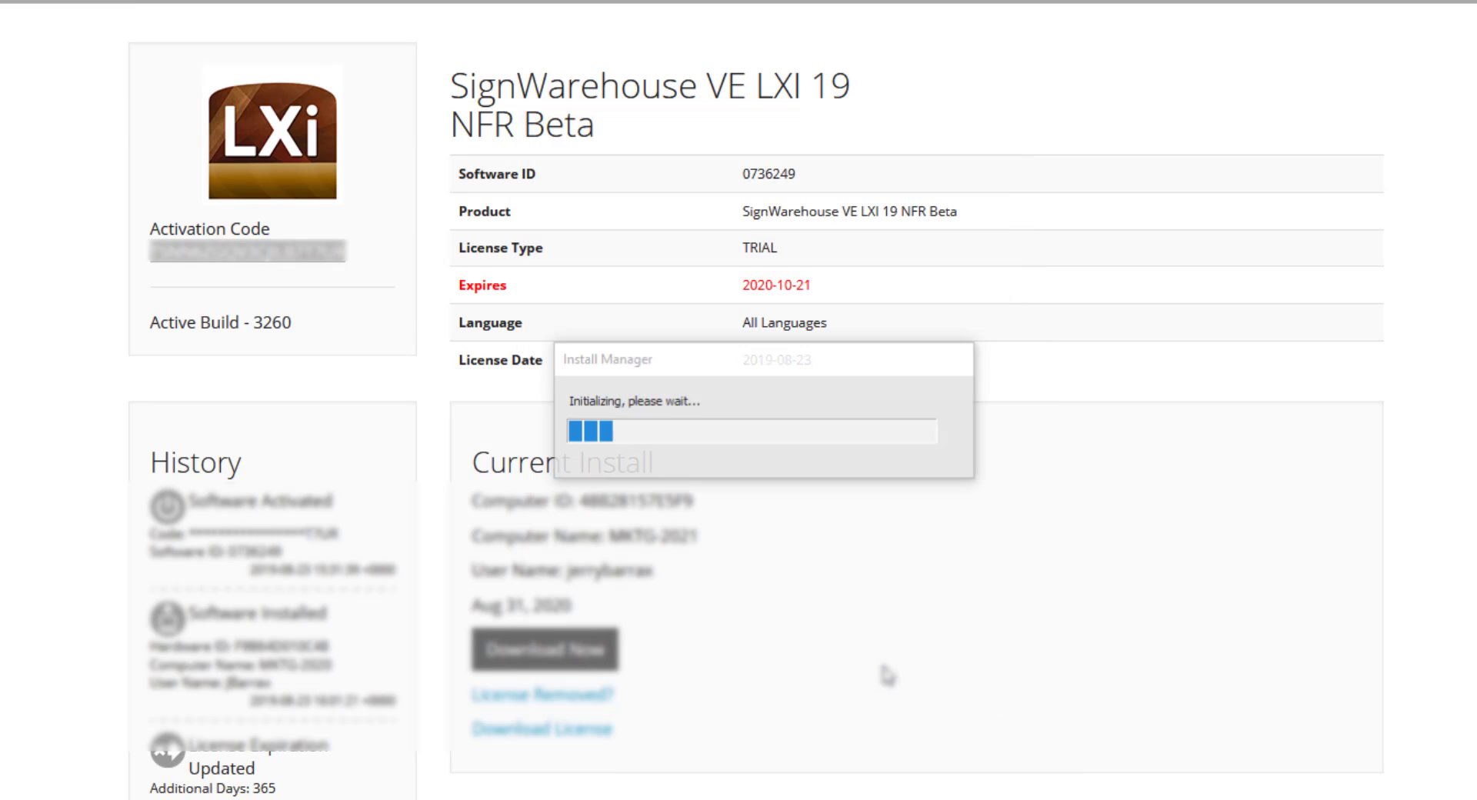